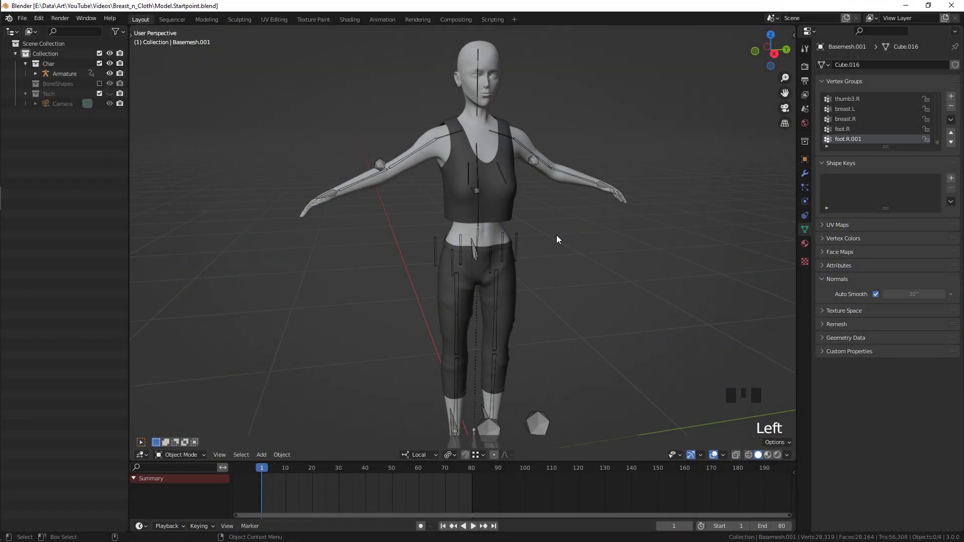
Step: Parent the tank top and the body mesh to the armature with automatic weights
{"action": "left_click", "coordinate": [459, 204]}
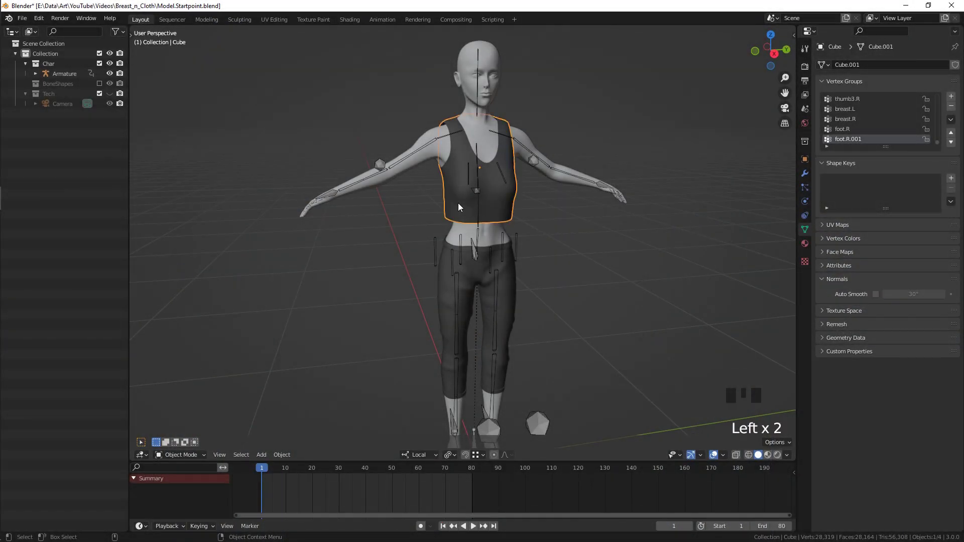
{"action": "left_click", "coordinate": [435, 153]}
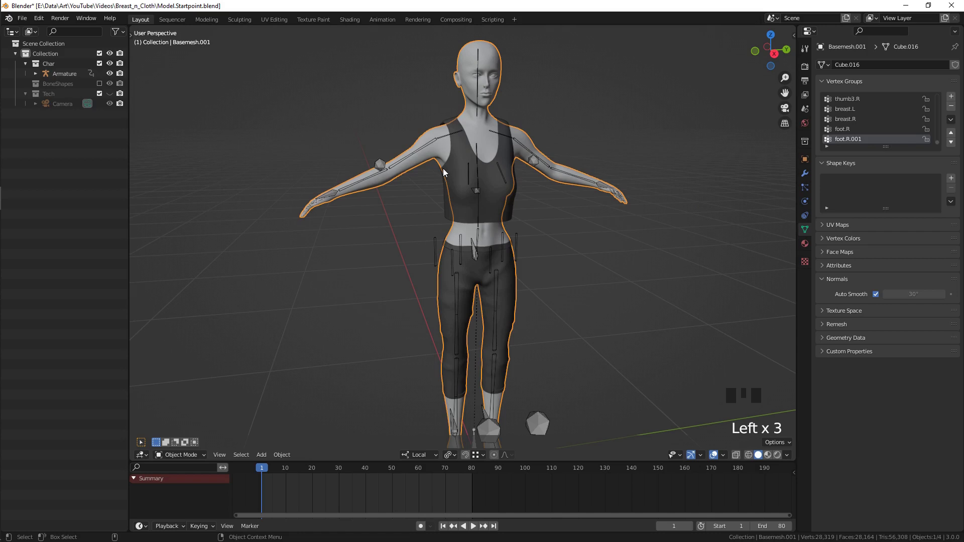
{"action": "left_click", "coordinate": [447, 172], "text": "shift"}
{"action": "left_click", "coordinate": [433, 140], "text": "shift"}
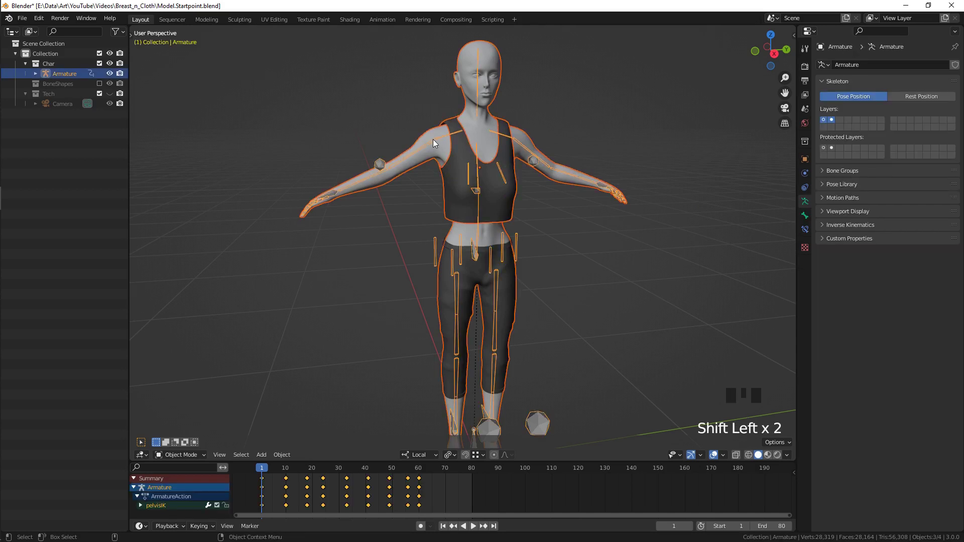
{"action": "key", "text": "ctrl+p"}
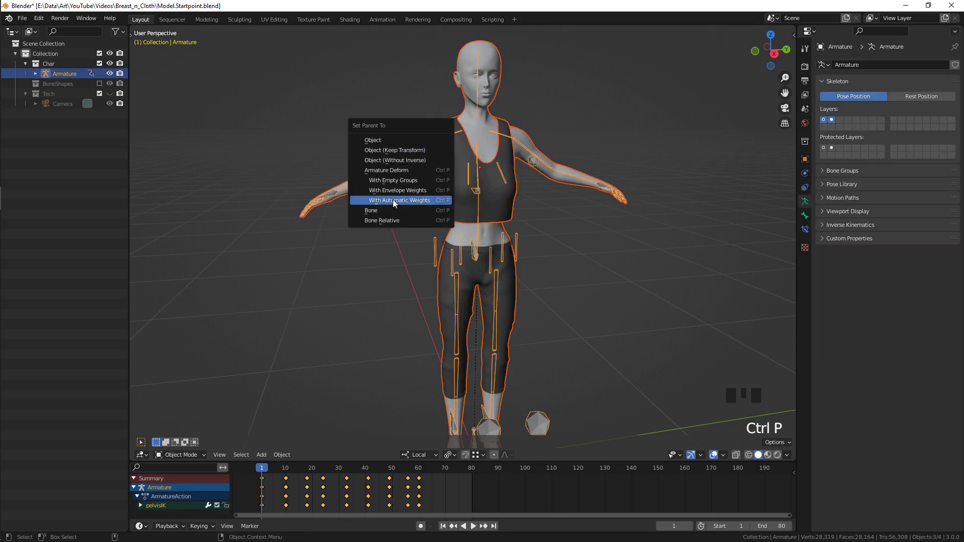
{"action": "left_click", "coordinate": [380, 197]}
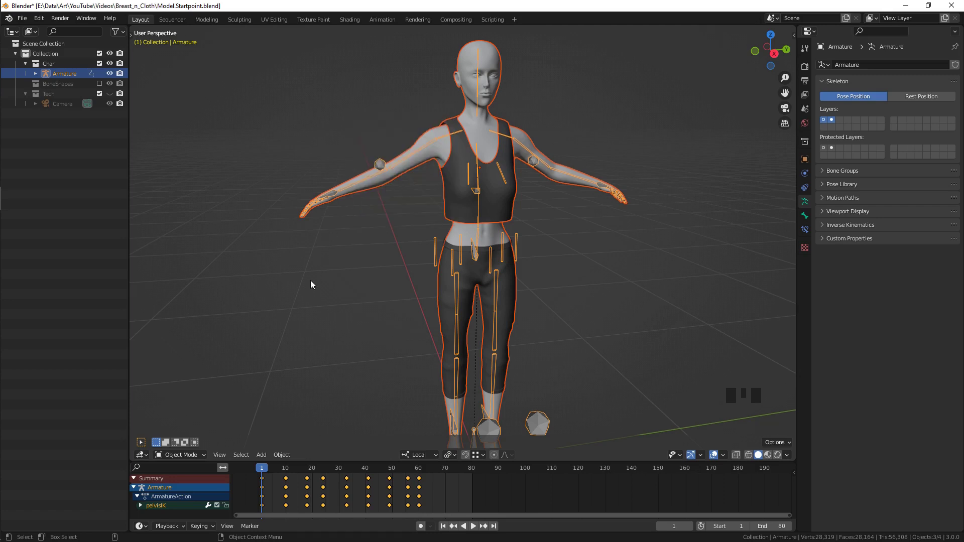
{"action": "left_click", "coordinate": [329, 273]}
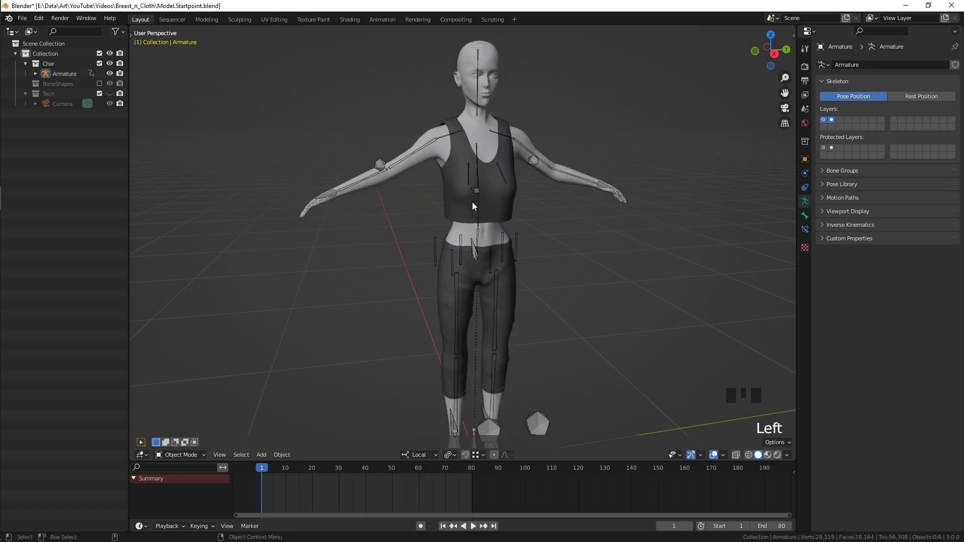
Step: Play back the armature animation to check the deformation, and return to frame 1
{"action": "left_click", "coordinate": [472, 527]}
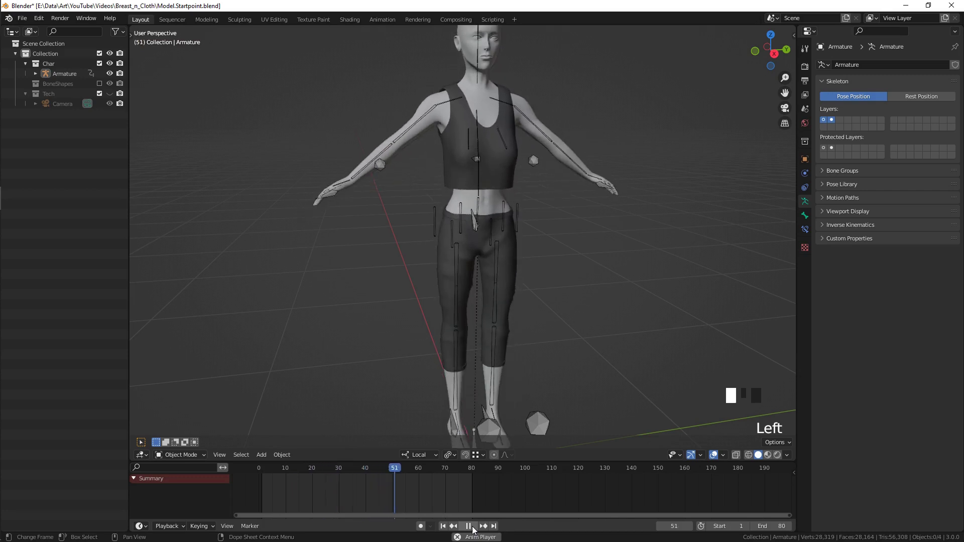
{"action": "left_click", "coordinate": [469, 526]}
{"action": "left_click", "coordinate": [442, 526]}
Step: In Pose Mode, enable the Spring and Rotation options of Spring Bones for the breast.R bone
{"action": "left_click", "coordinate": [64, 74]}
{"action": "key", "text": "ctrl+Tab"}
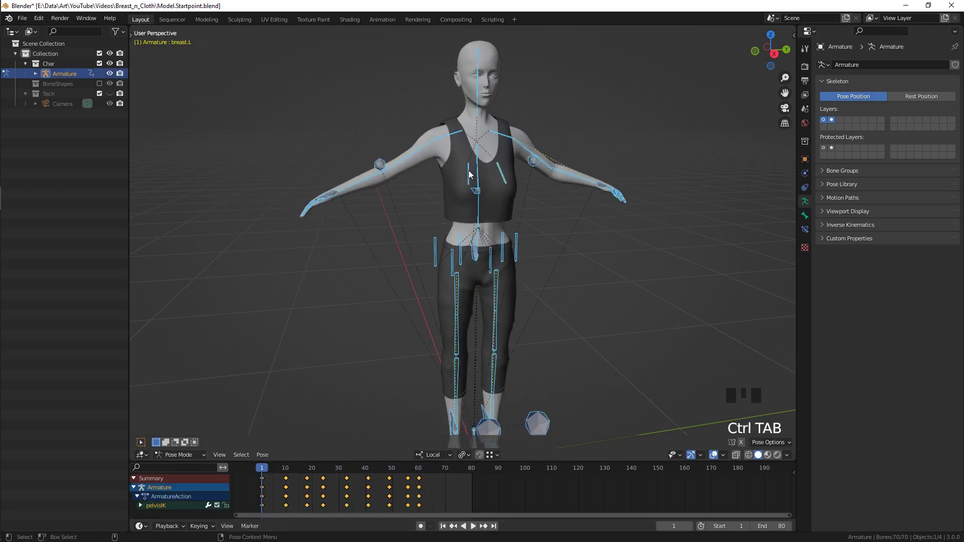
{"action": "left_click", "coordinate": [469, 173]}
{"action": "left_click", "coordinate": [805, 215]}
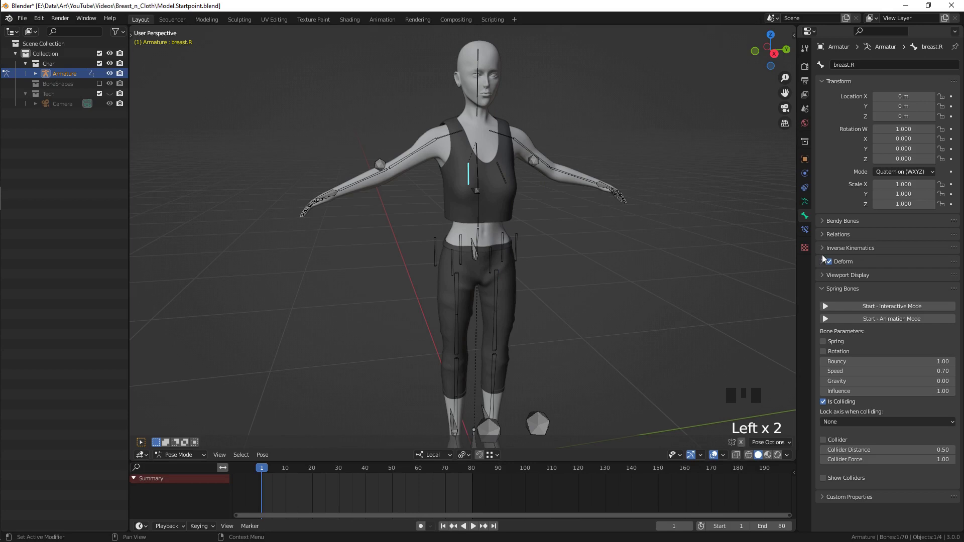
{"action": "left_click", "coordinate": [824, 341]}
{"action": "left_click", "coordinate": [823, 351]}
Step: Enable the Spring and Rotation options of Spring Bones for the breast.L bone
{"action": "left_click", "coordinate": [501, 176]}
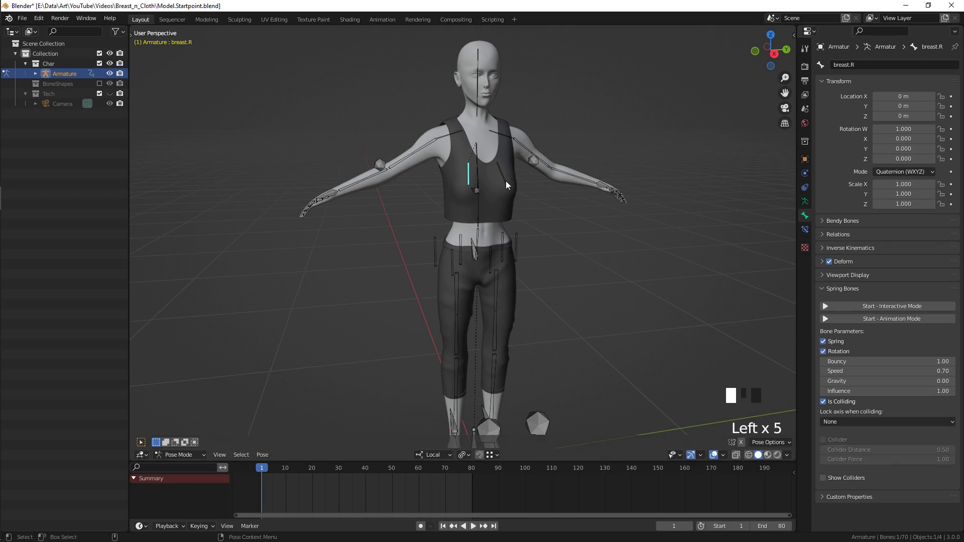
{"action": "left_click", "coordinate": [822, 341]}
{"action": "left_click", "coordinate": [823, 351]}
{"action": "left_click", "coordinate": [822, 351]}
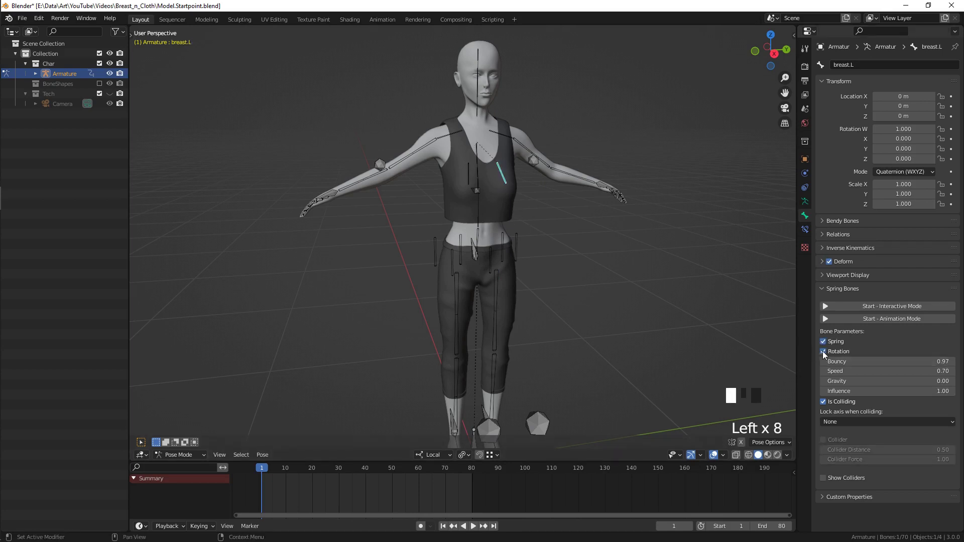
Step: Start Spring Bones in Animation Mode, and return to Object Mode with everything deselected
{"action": "left_click", "coordinate": [832, 318]}
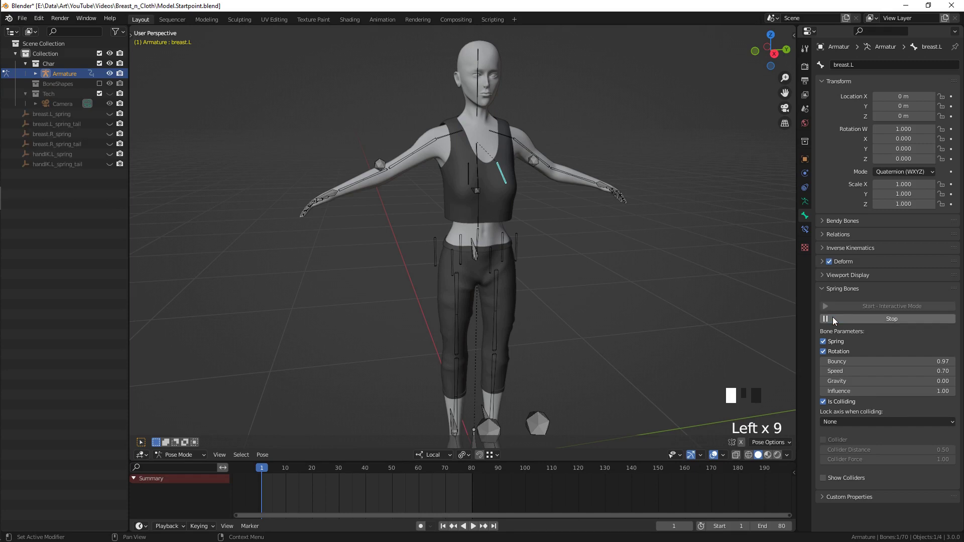
{"action": "key", "text": "ctrl+Tab"}
{"action": "key", "text": "alt+a"}
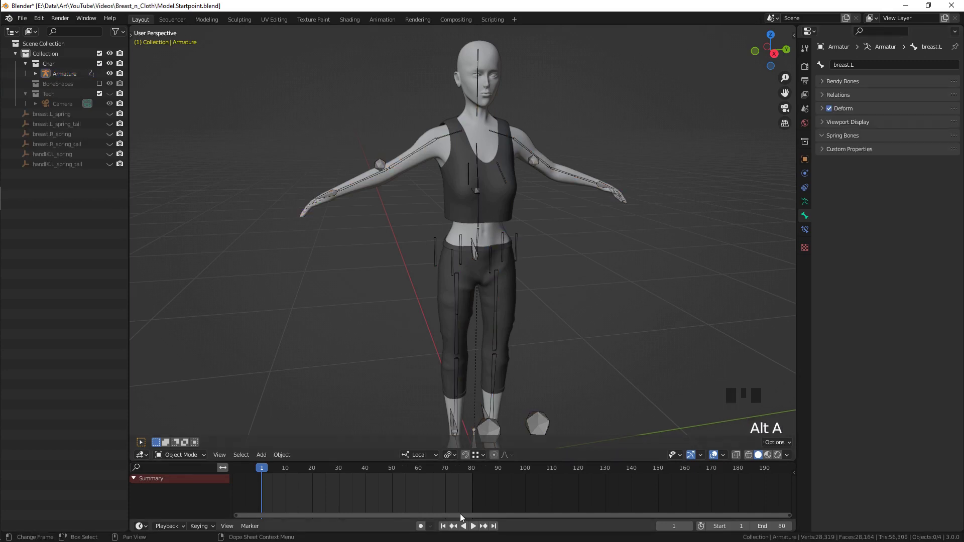
Step: Play back the animation to check the spring bone motion, and return to frame 1
{"action": "left_click", "coordinate": [473, 526]}
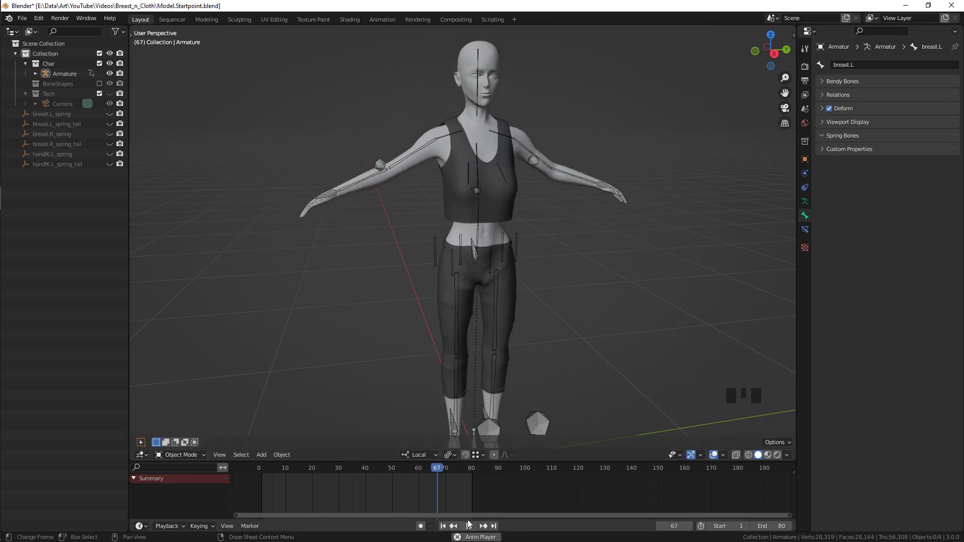
{"action": "left_click", "coordinate": [449, 525]}
{"action": "left_click", "coordinate": [449, 526]}
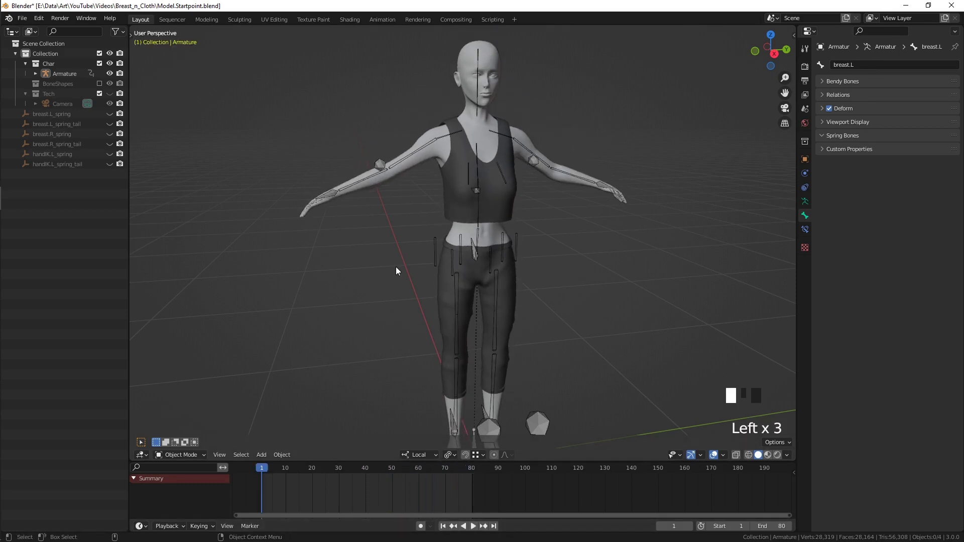
Step: Add Collision physics to the body mesh with outer and inner thickness of 0.005, and check its object scale
{"action": "left_click", "coordinate": [433, 153]}
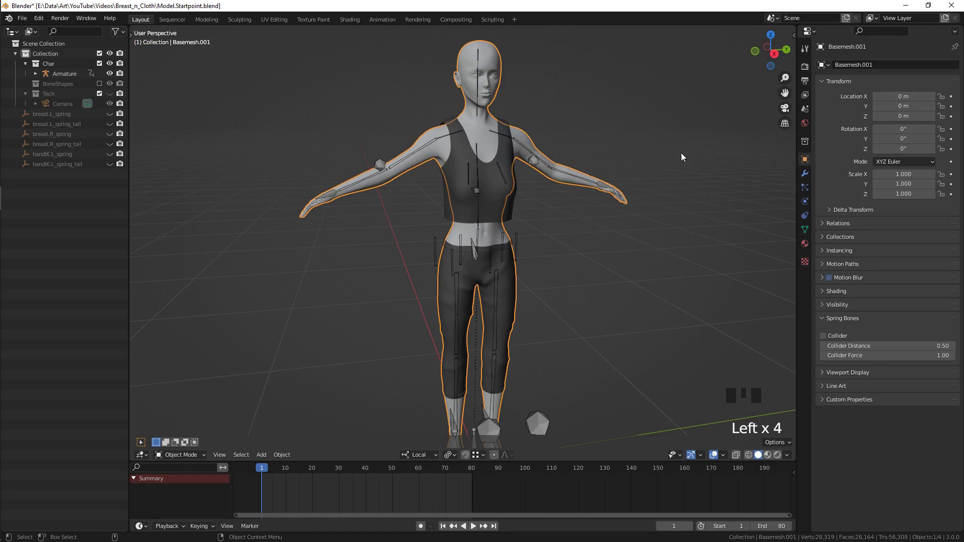
{"action": "left_click", "coordinate": [804, 201]}
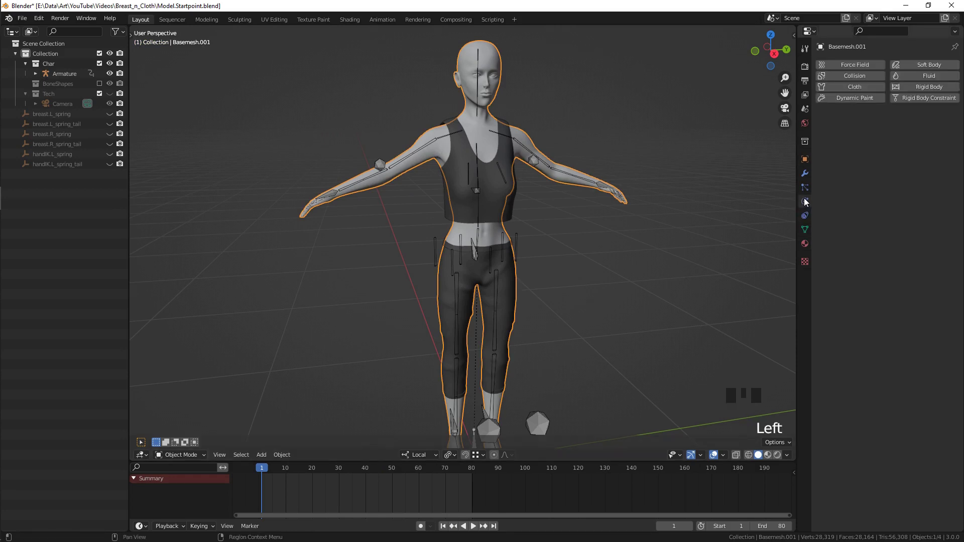
{"action": "left_click", "coordinate": [826, 80]}
{"action": "left_click", "coordinate": [898, 265]}
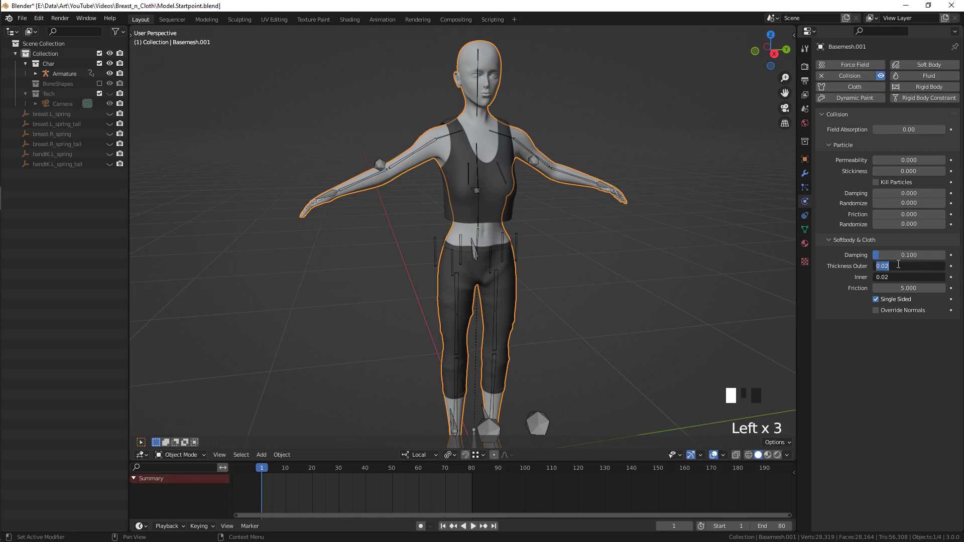
{"action": "type", "text": ".00"}
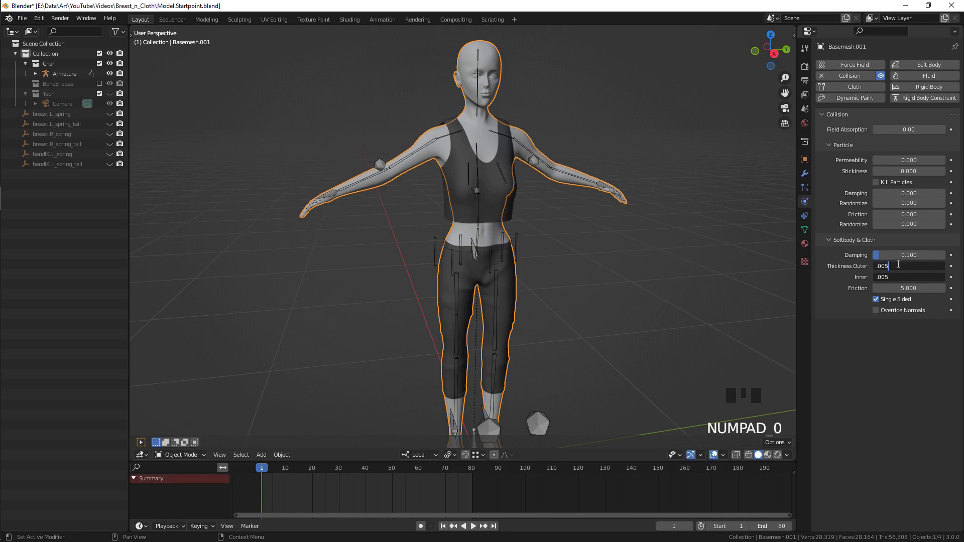
{"action": "type", "text": "5"}
{"action": "key", "text": "Return"}
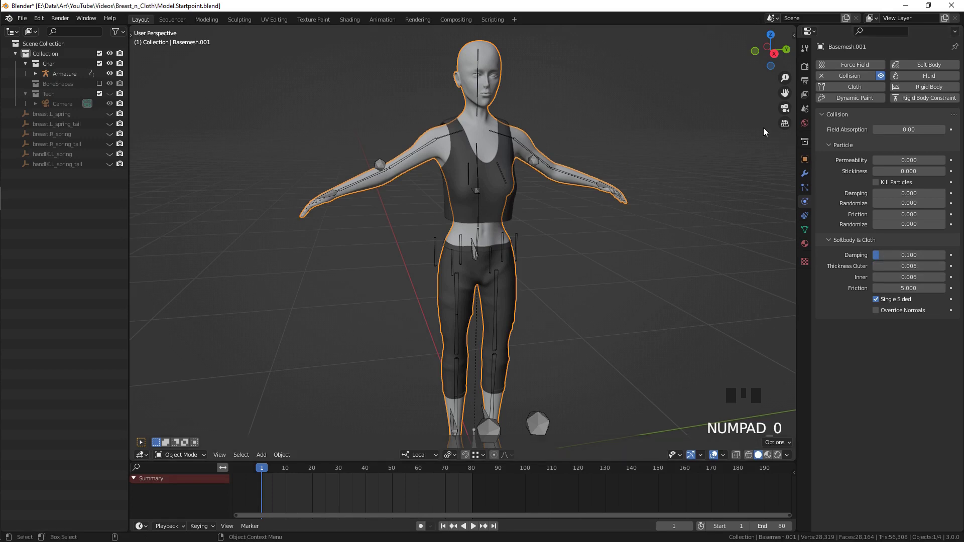
{"action": "key", "text": "n"}
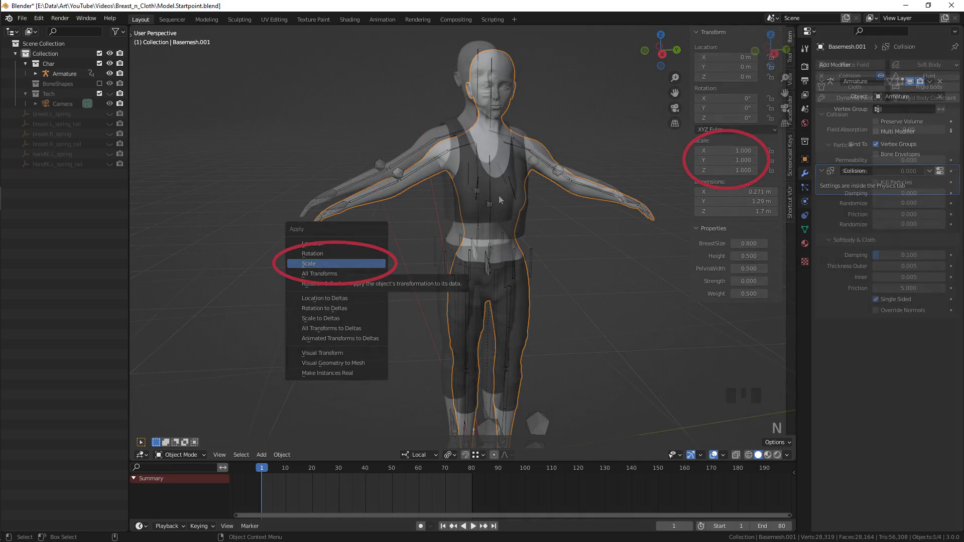
Step: Add a new vertex group named PinCloth to the tank top
{"action": "left_click", "coordinate": [498, 194]}
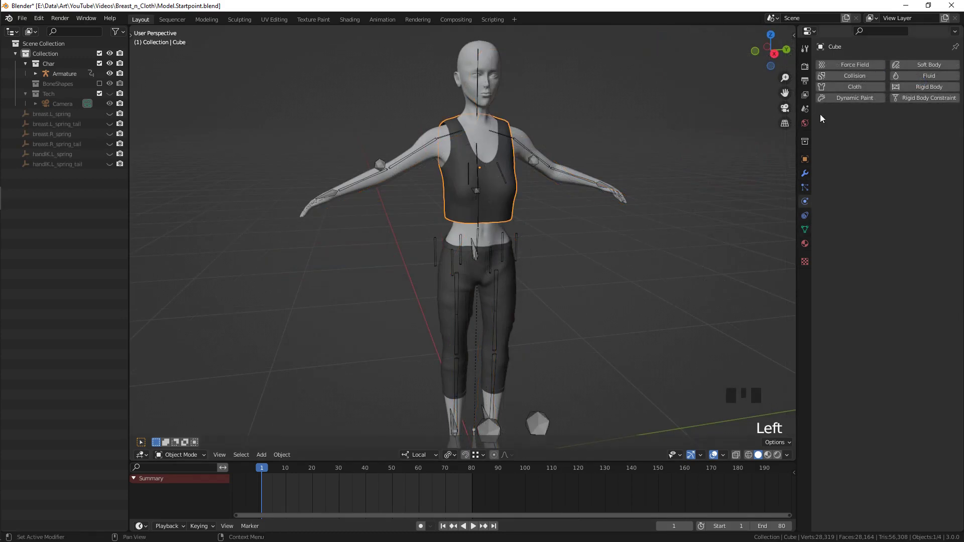
{"action": "left_click", "coordinate": [804, 230]}
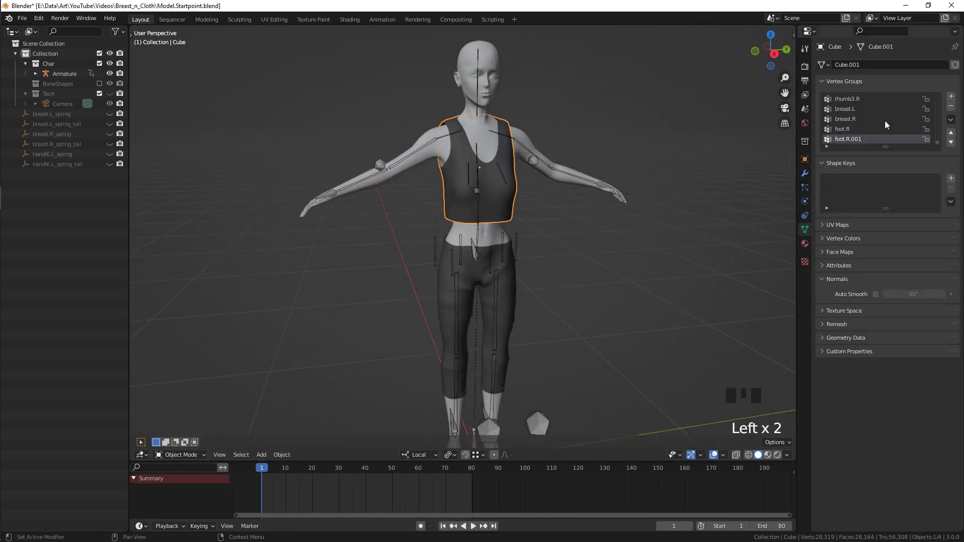
{"action": "left_click", "coordinate": [949, 97]}
{"action": "double_click", "coordinate": [855, 140]}
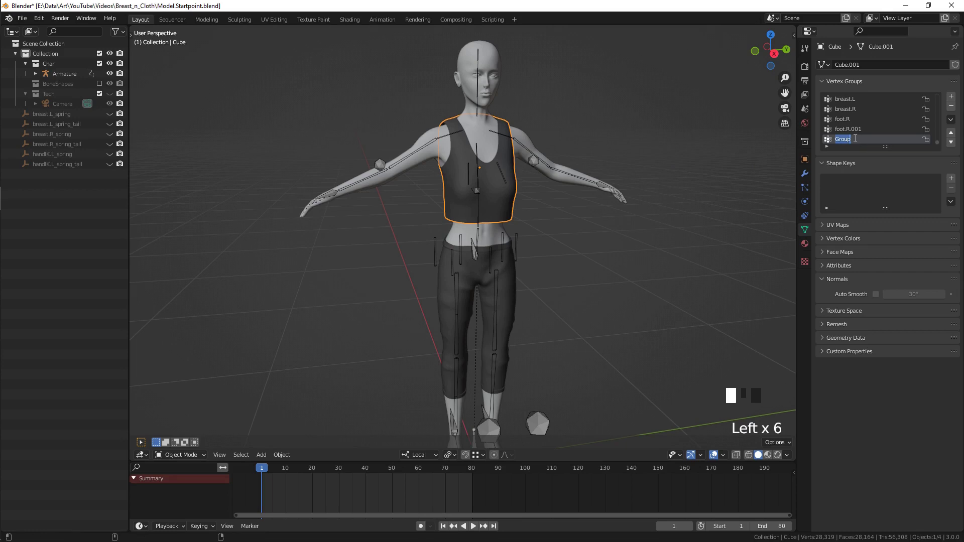
{"action": "type", "text": "FinCloth"}
{"action": "key", "text": "Return"}
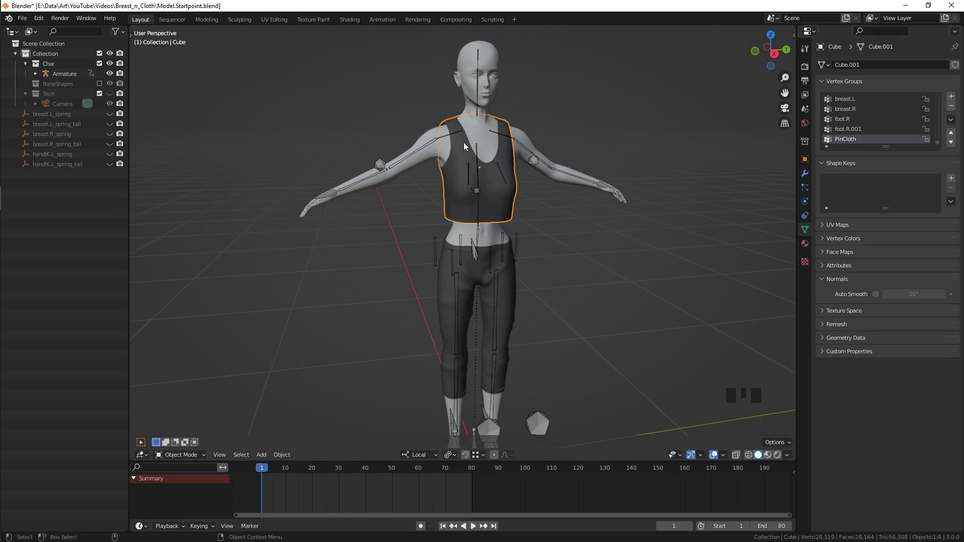
Step: Switch the tank top to Weight Paint mode with Y-axis mirroring active
{"action": "key", "text": "ctrl+Tab"}
{"action": "left_click", "coordinate": [436, 104]}
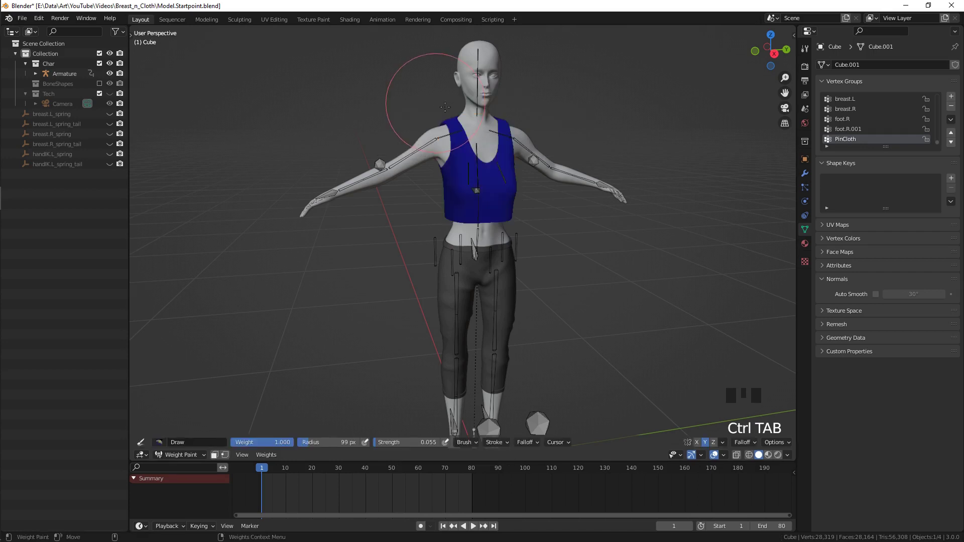
{"action": "left_click", "coordinate": [704, 442]}
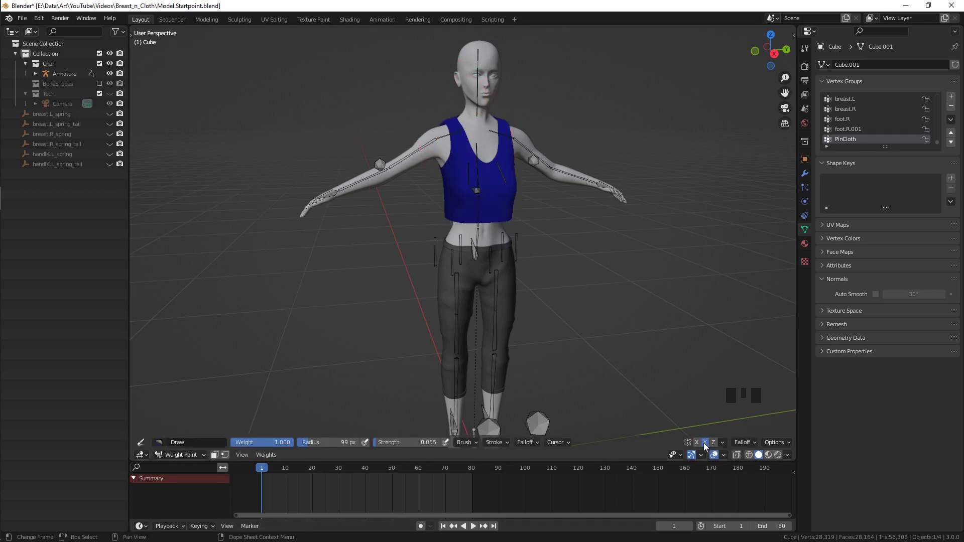
Step: Paint PinCloth weight onto both shoulder straps of the tank top with the Draw brush at weight 1.000
{"action": "middle_click_drag", "start_coordinate": [711, 431], "coordinate": [661, 329], "text": "shift"}
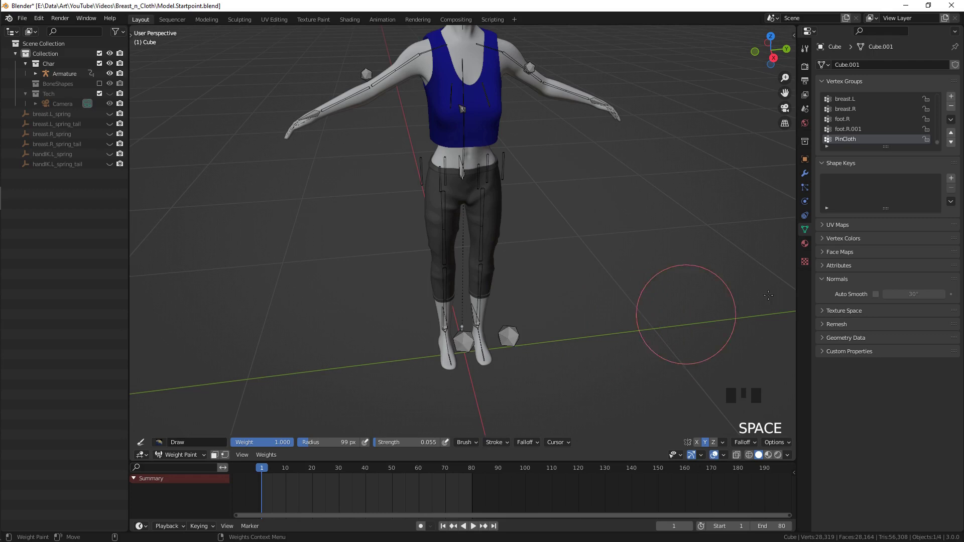
{"action": "mouse_move", "coordinate": [628, 241]}
{"action": "middle_mouse_down", "text": "shift"}
{"action": "mouse_move", "coordinate": [529, 267]}
{"action": "mouse_move", "coordinate": [502, 241]}
{"action": "middle_mouse_up", "text": "shift"}
{"action": "scroll", "coordinate": [530, 267], "scroll_direction": "up", "scroll_amount": 2}
{"action": "left_click", "coordinate": [457, 167]}
{"action": "left_click", "coordinate": [456, 167]}
{"action": "left_click", "coordinate": [456, 167]}
{"action": "left_click", "coordinate": [457, 167]}
{"action": "triple_click", "coordinate": [457, 168]}
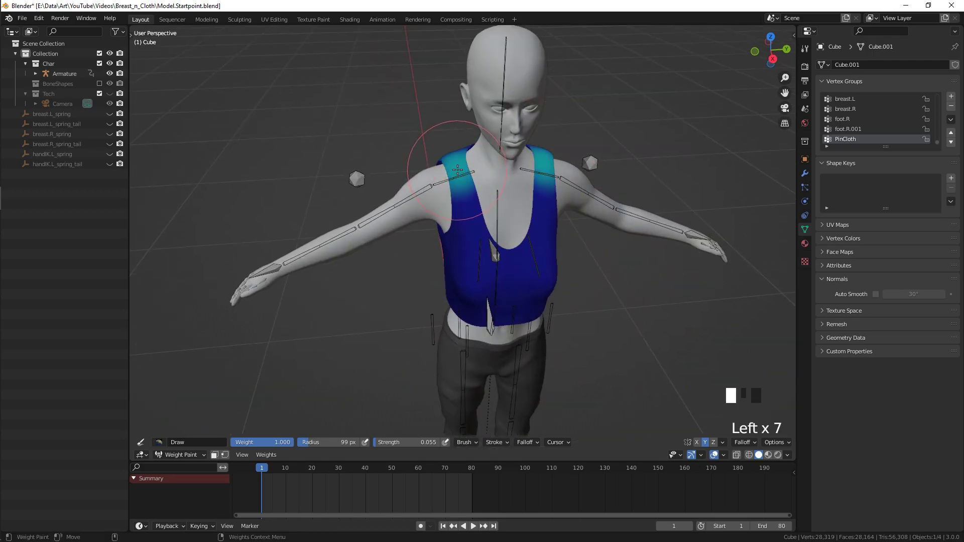
{"action": "triple_click", "coordinate": [458, 168]}
{"action": "triple_click", "coordinate": [457, 168]}
{"action": "double_click", "coordinate": [458, 169]}
{"action": "middle_click_drag", "start_coordinate": [457, 169], "coordinate": [432, 193], "text": "shift"}
{"action": "scroll", "coordinate": [442, 186], "scroll_direction": "down", "scroll_amount": 1}
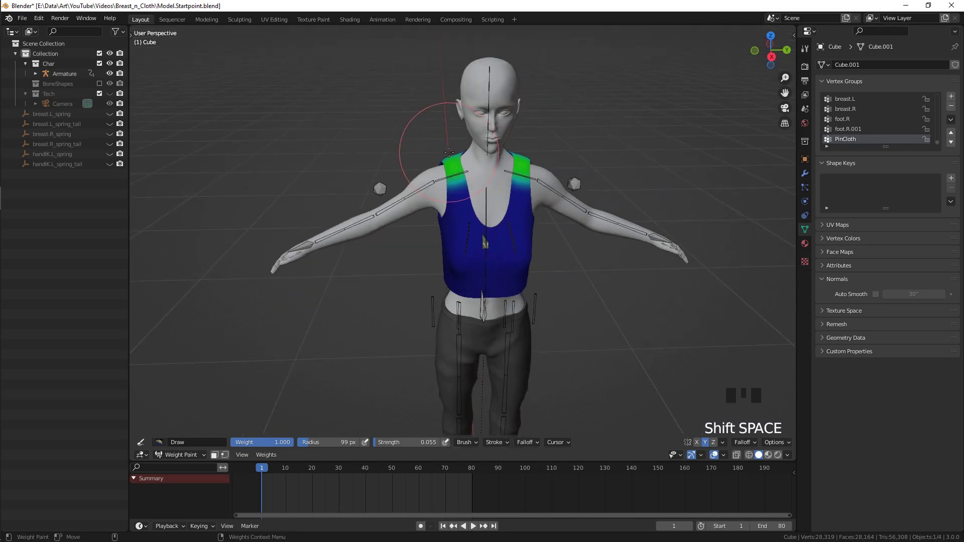
Step: Smooth the PinCloth weights with factor 0.500 and 100 iterations, and return to Object Mode
{"action": "left_click", "coordinate": [266, 455]}
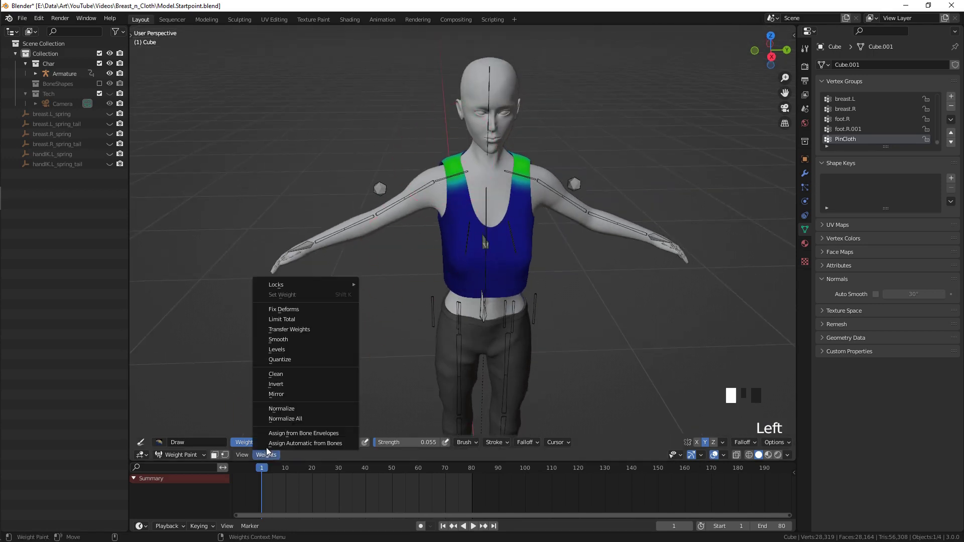
{"action": "left_click", "coordinate": [279, 340]}
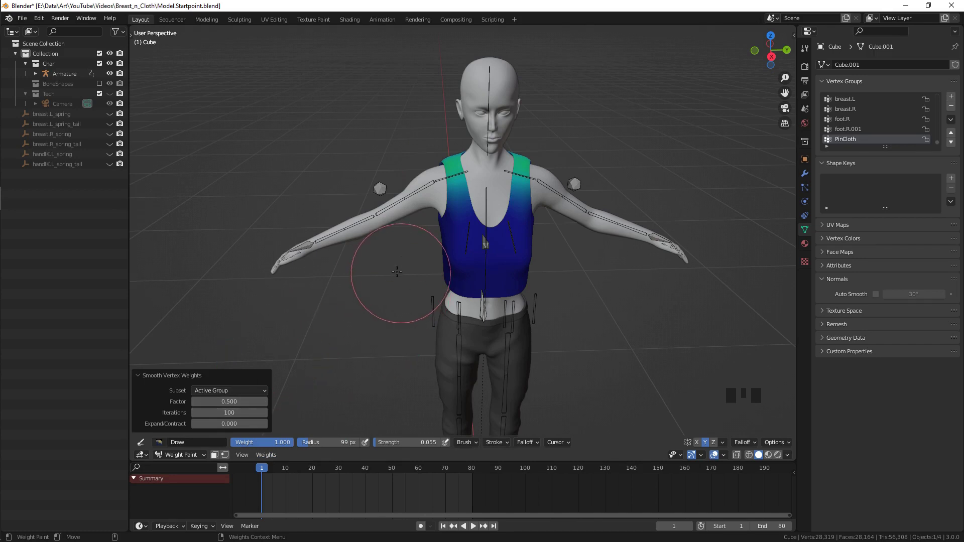
{"action": "key", "text": "ctrl+Tab"}
{"action": "key", "text": "shift+space"}
{"action": "left_click", "coordinate": [417, 239]}
{"action": "scroll", "coordinate": [418, 237], "scroll_direction": "down", "scroll_amount": 3}
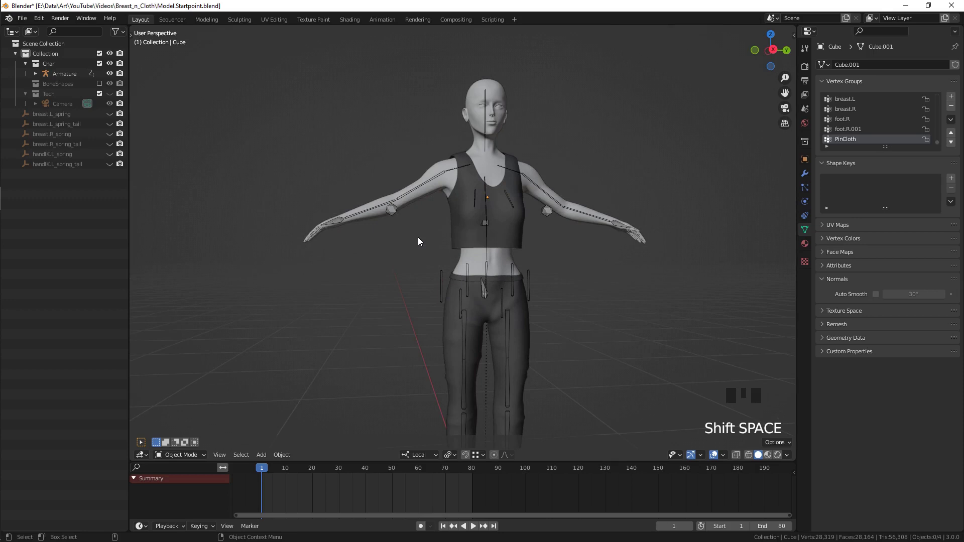
{"action": "key", "text": "space"}
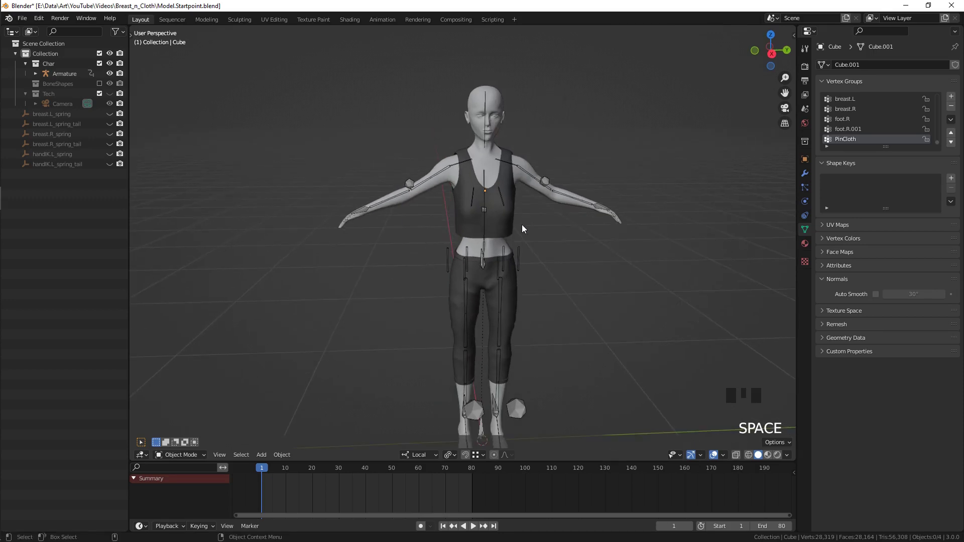
Step: Add Cloth physics to the tank top with 10 quality steps and the Linear bending model
{"action": "left_click", "coordinate": [805, 201]}
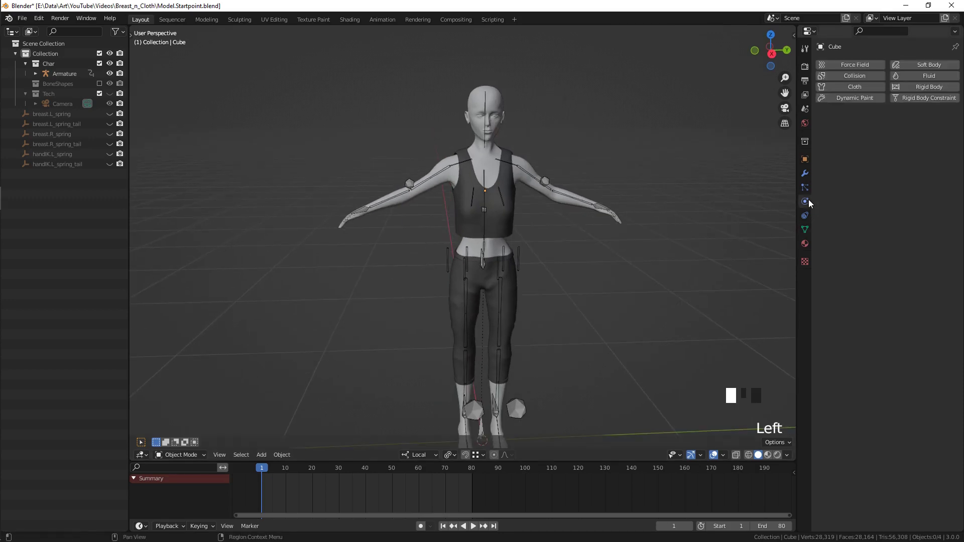
{"action": "left_click", "coordinate": [830, 88]}
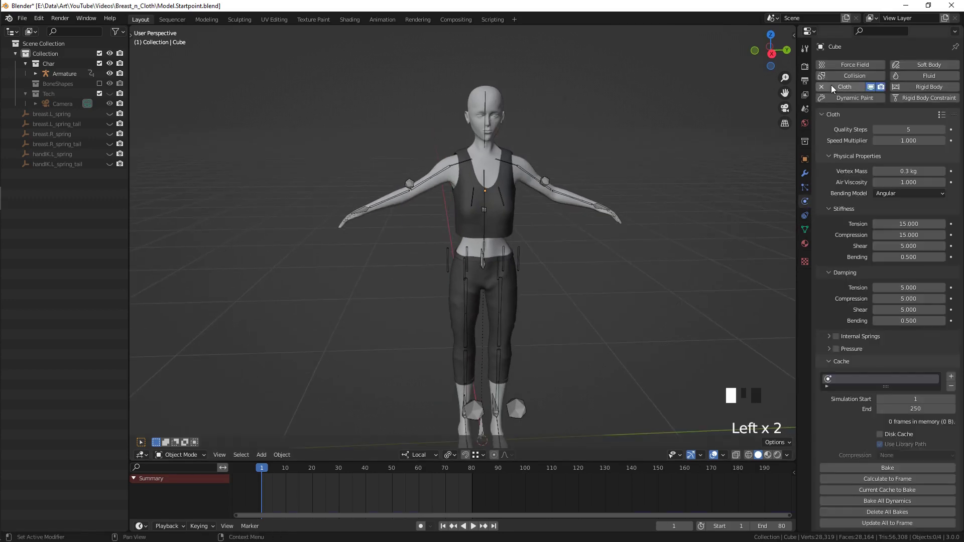
{"action": "left_click", "coordinate": [902, 129]}
{"action": "key", "text": "Return"}
{"action": "left_click_drag", "start_coordinate": [901, 195], "coordinate": [896, 215]}
Step: Set the cloth cache's end frame to 80 and assign PinCloth as the pin group
{"action": "left_click", "coordinate": [901, 386]}
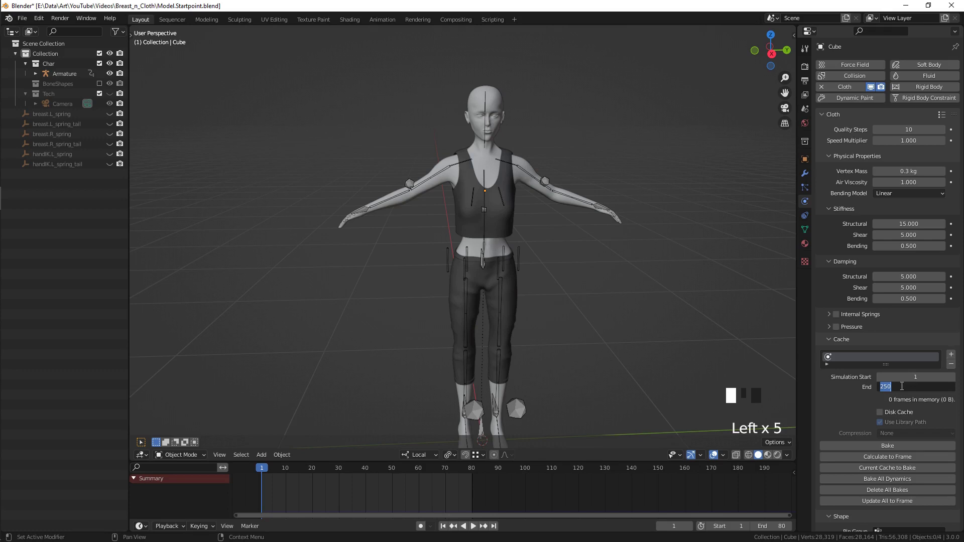
{"action": "type", "text": "80"}
{"action": "key", "text": "Return"}
{"action": "scroll", "coordinate": [897, 381], "scroll_direction": "down", "scroll_amount": 6}
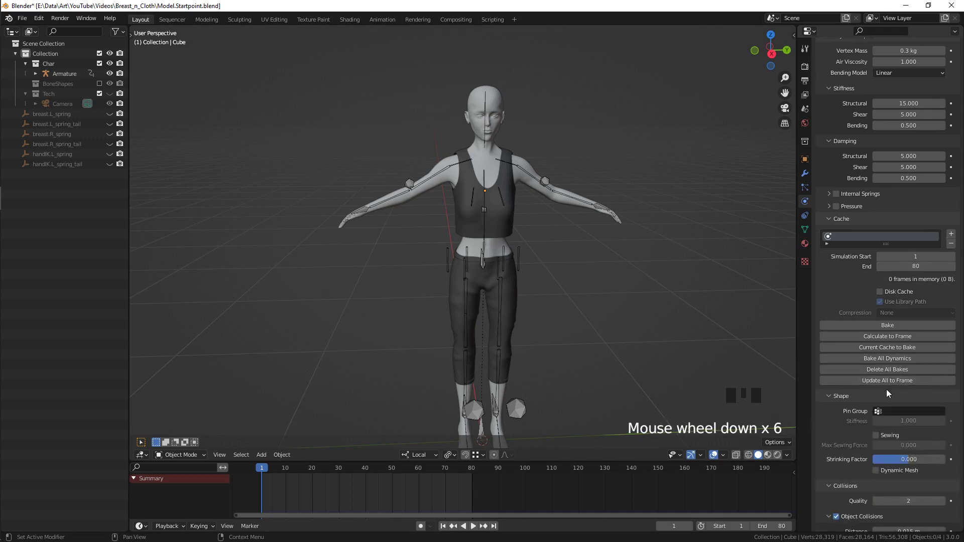
{"action": "left_click", "coordinate": [878, 411]}
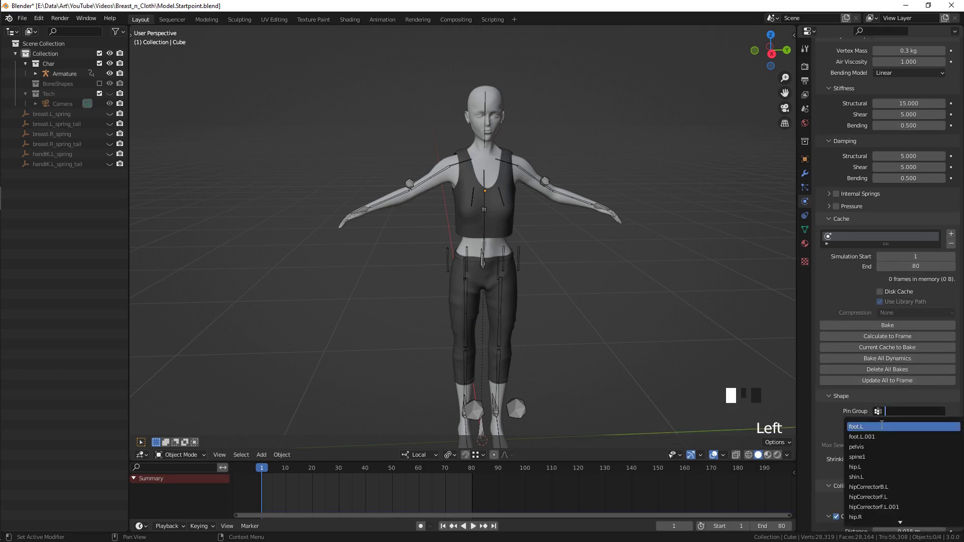
{"action": "type", "text": "pinc"}
{"action": "left_click", "coordinate": [881, 427]}
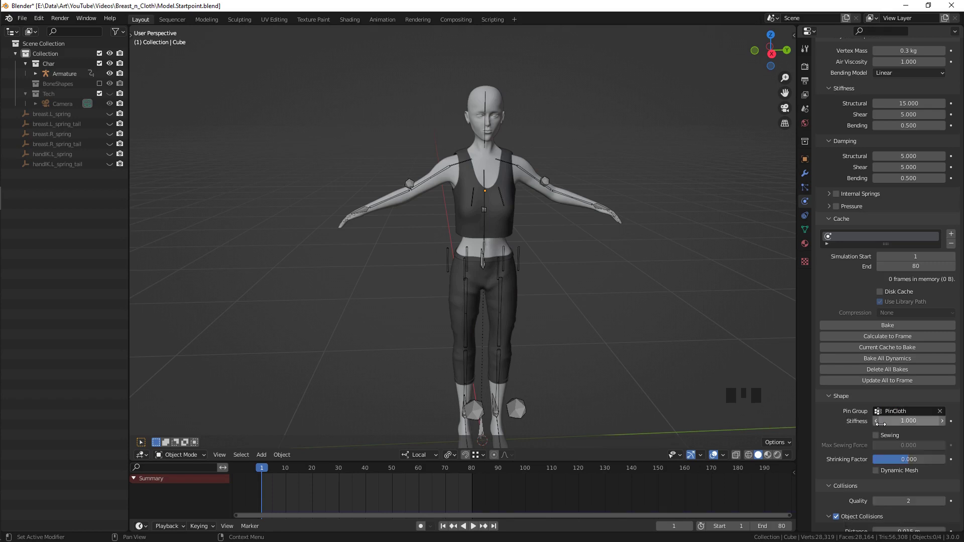
Step: Set the cloth collision quality to 3 and the object collision distance to 0.001 m
{"action": "scroll", "coordinate": [862, 417], "scroll_direction": "down", "scroll_amount": 6}
{"action": "left_click", "coordinate": [909, 382]}
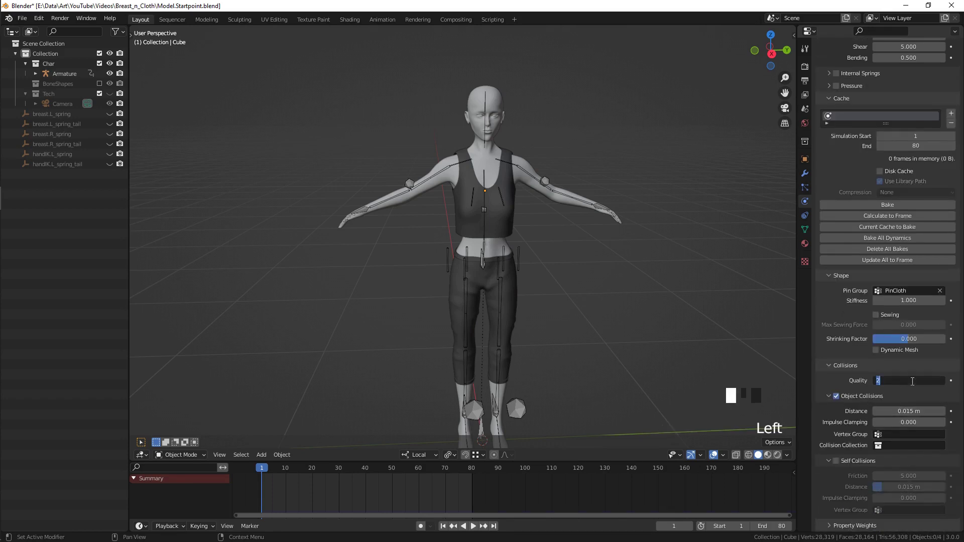
{"action": "left_click_drag", "start_coordinate": [909, 411], "coordinate": [871, 414]}
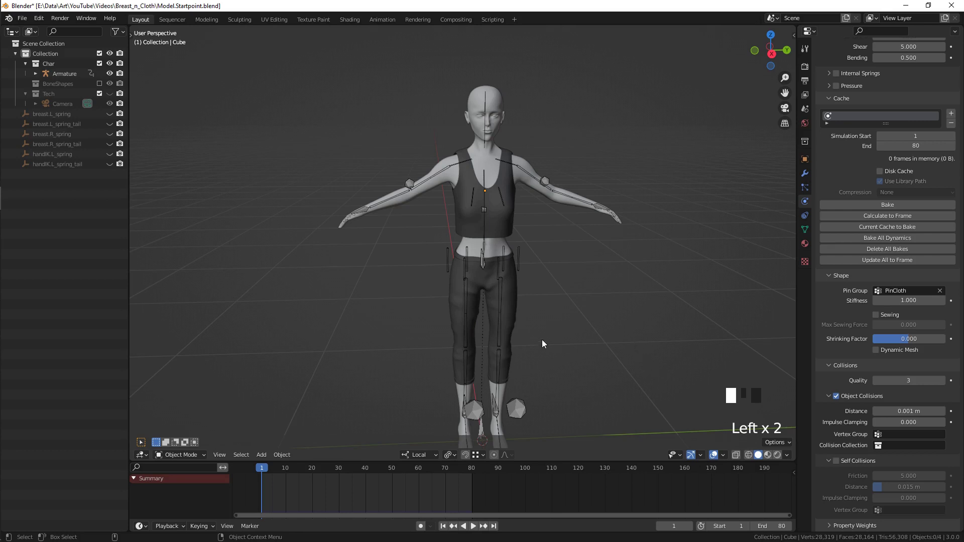
Step: Test-bake the tank top's cloth simulation, check it in playback, and delete the bake
{"action": "left_click", "coordinate": [866, 202]}
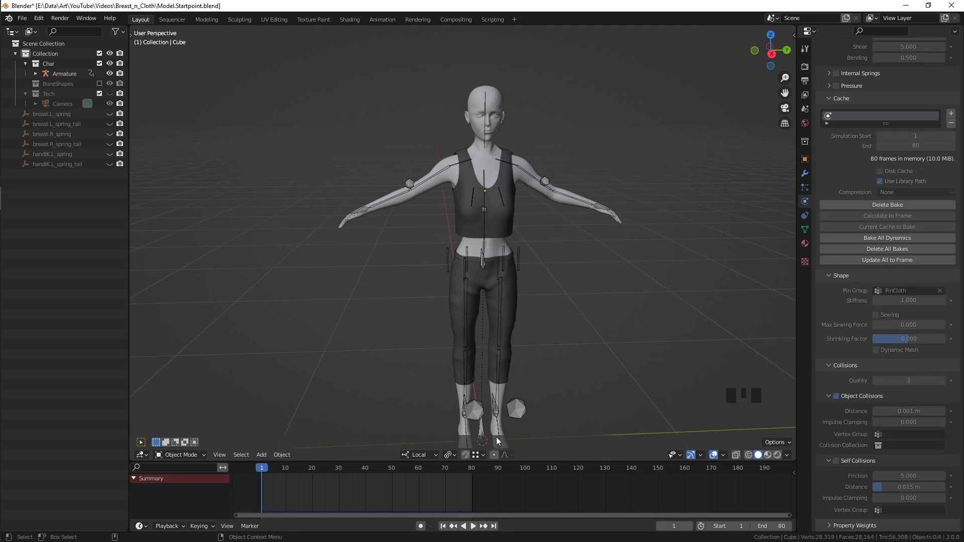
{"action": "left_click", "coordinate": [473, 527]}
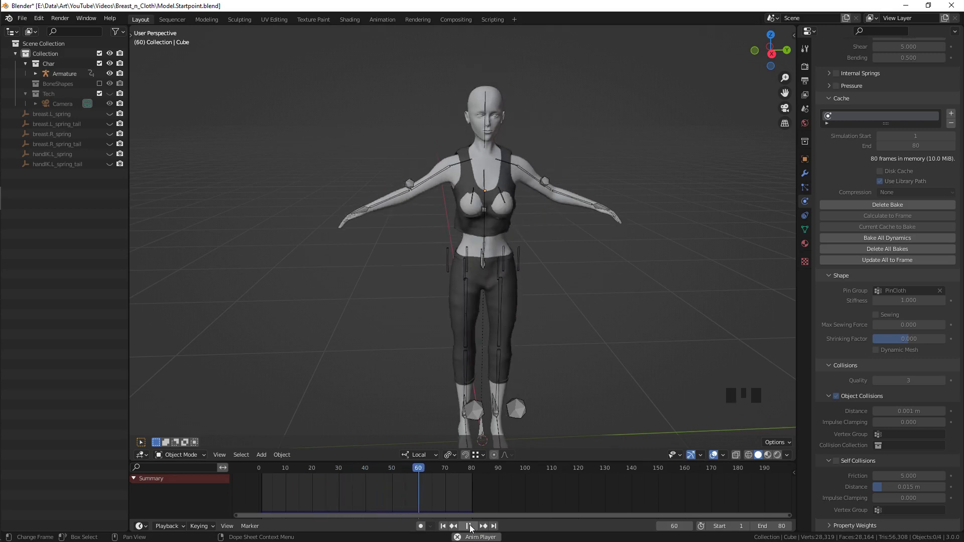
{"action": "left_click", "coordinate": [469, 526]}
{"action": "key", "text": "shift+Left"}
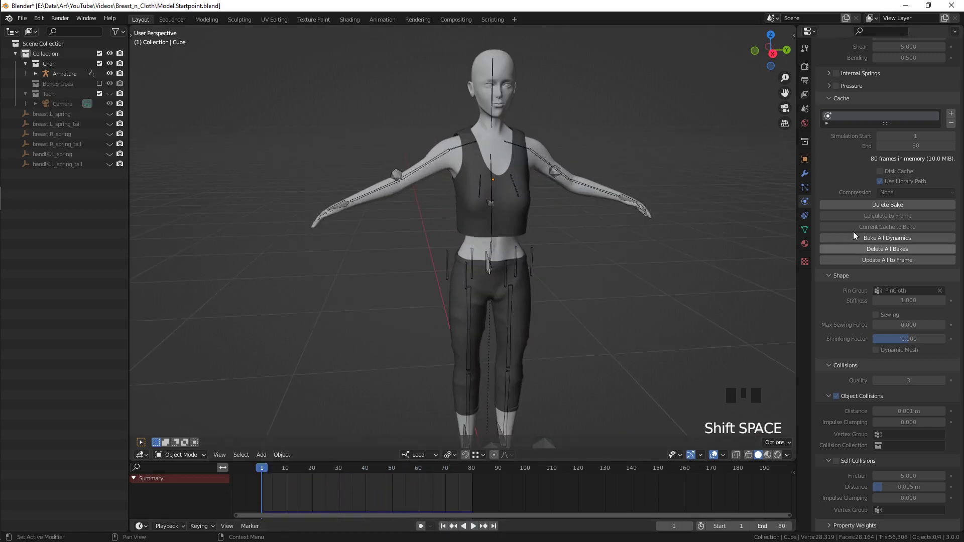
{"action": "left_click", "coordinate": [860, 204]}
Step: Bake the breast.L and breast.R bone motion for frames 1 to 80 with visual keying, clearing constraints and overwriting the current action
{"action": "double_click", "coordinate": [487, 191]}
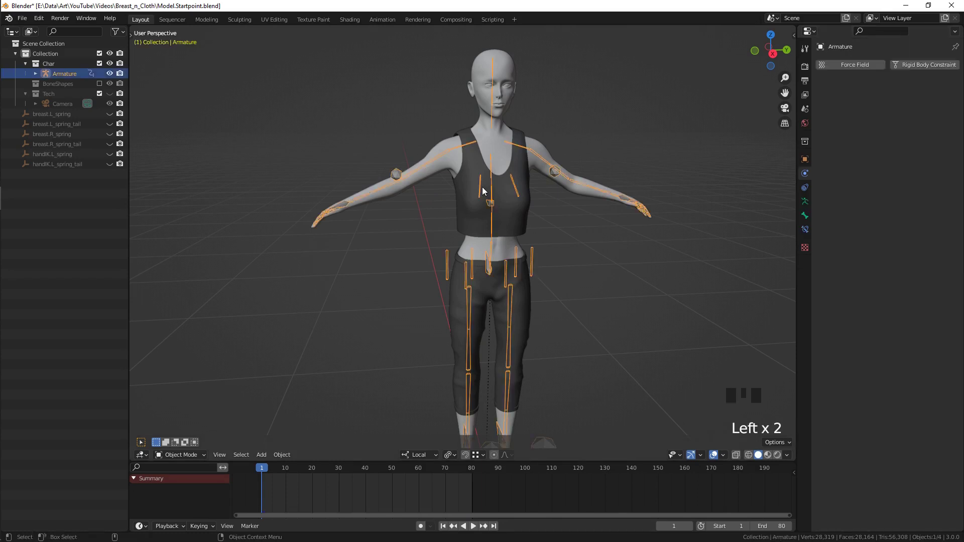
{"action": "key", "text": "ctrl+Tab"}
{"action": "left_click", "coordinate": [482, 186], "text": "shift"}
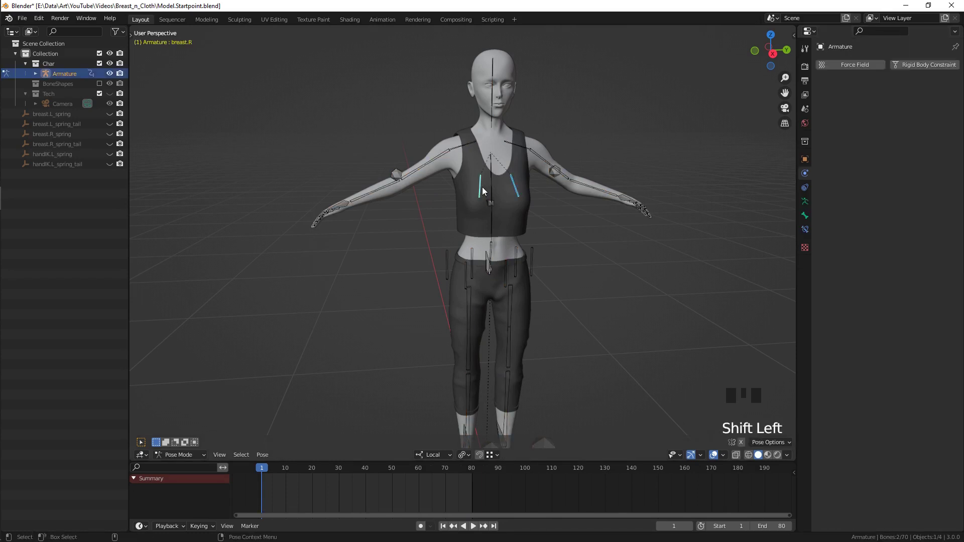
{"action": "left_click", "coordinate": [263, 455]}
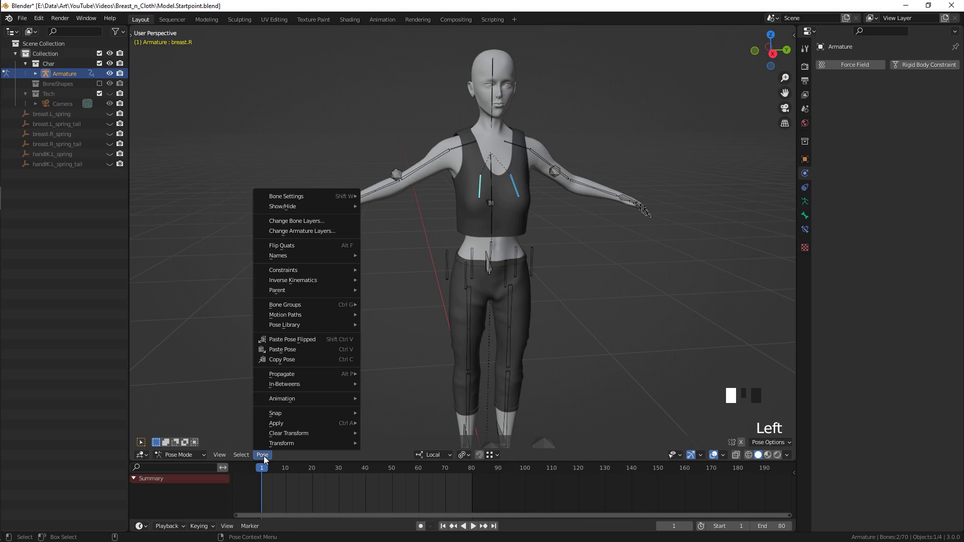
{"action": "mouse_move", "coordinate": [302, 398]}
{"action": "left_click", "coordinate": [394, 442]}
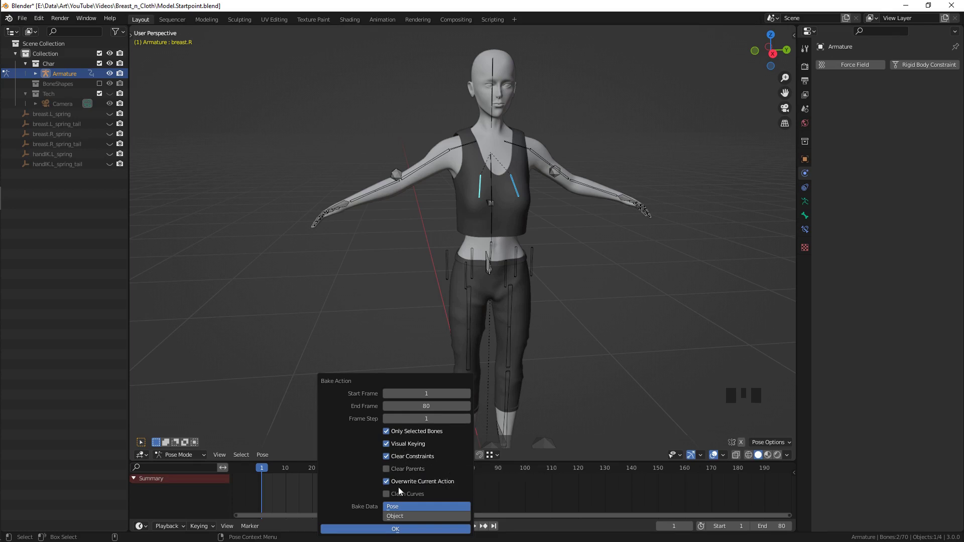
{"action": "left_click", "coordinate": [359, 529]}
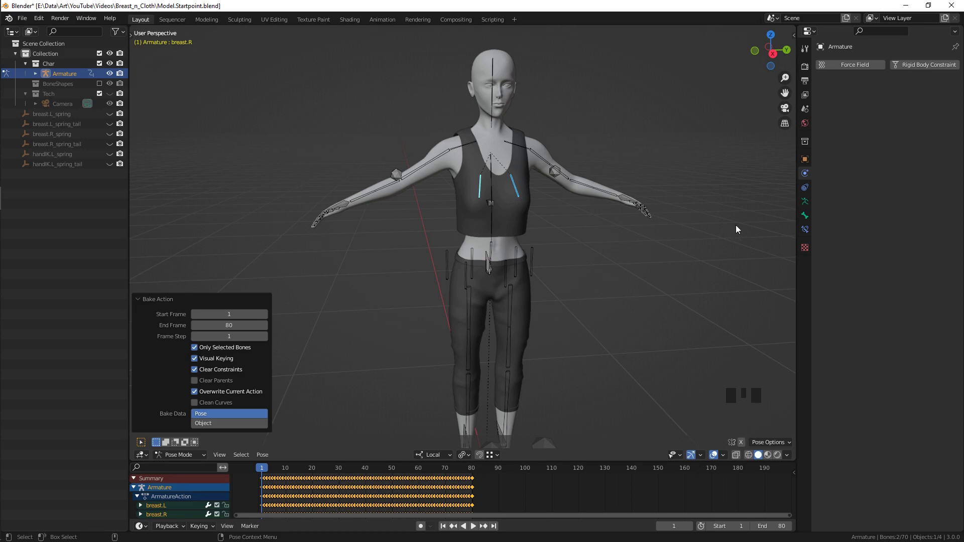
Step: Stop the Spring Bones simulation and return the armature to Object Mode with nothing selected
{"action": "left_click", "coordinate": [805, 213]}
{"action": "left_click", "coordinate": [825, 320]}
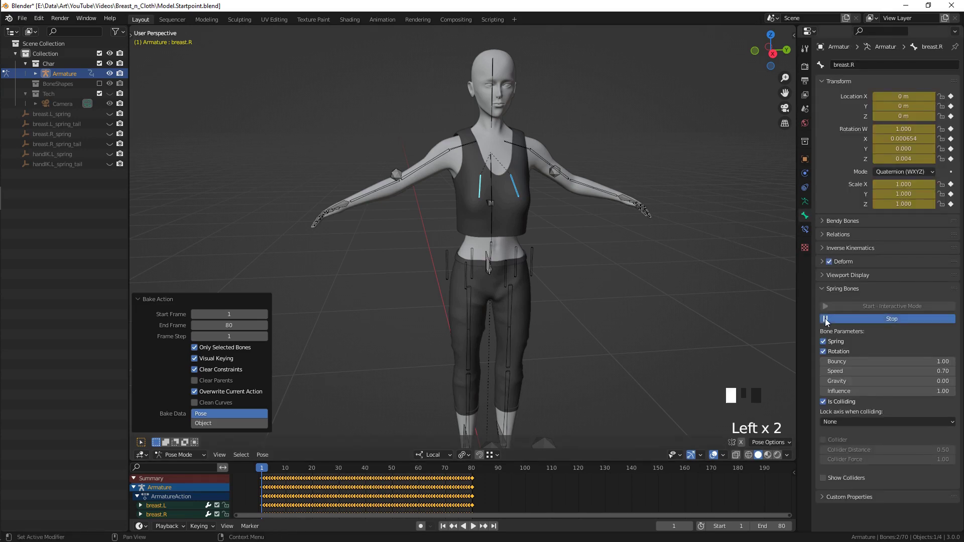
{"action": "key", "text": "ctrl+Tab"}
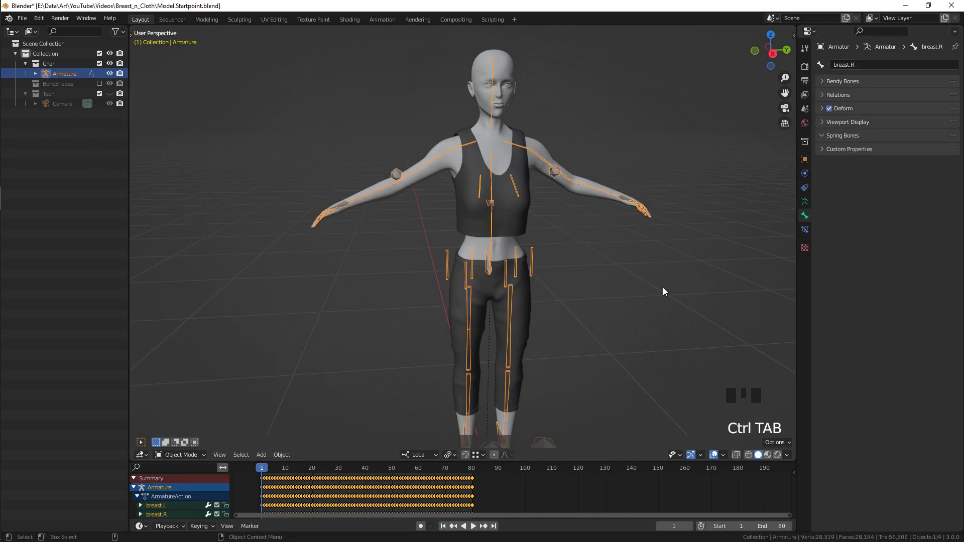
{"action": "key", "text": "alt+a"}
Step: Bake the tank top's cloth simulation and deselect it
{"action": "left_click", "coordinate": [518, 232]}
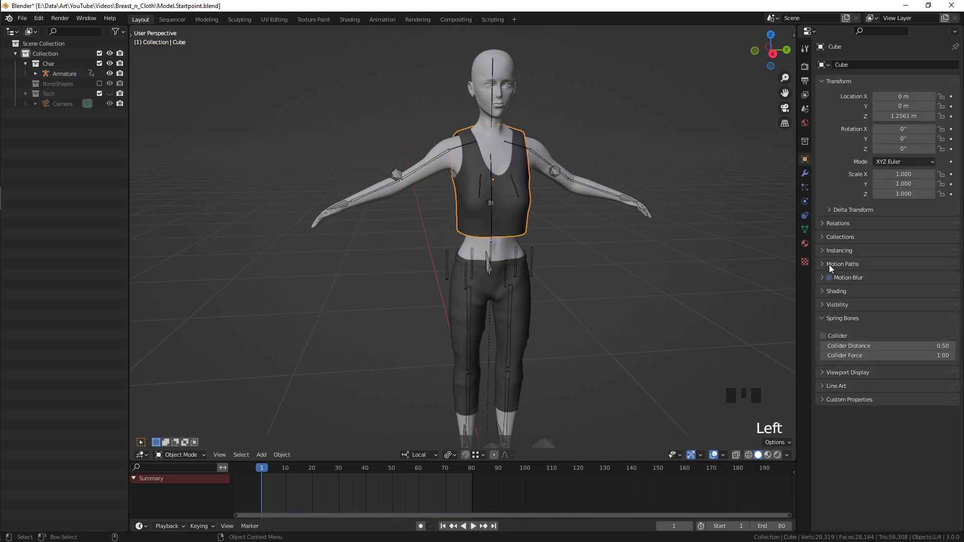
{"action": "left_click", "coordinate": [806, 202]}
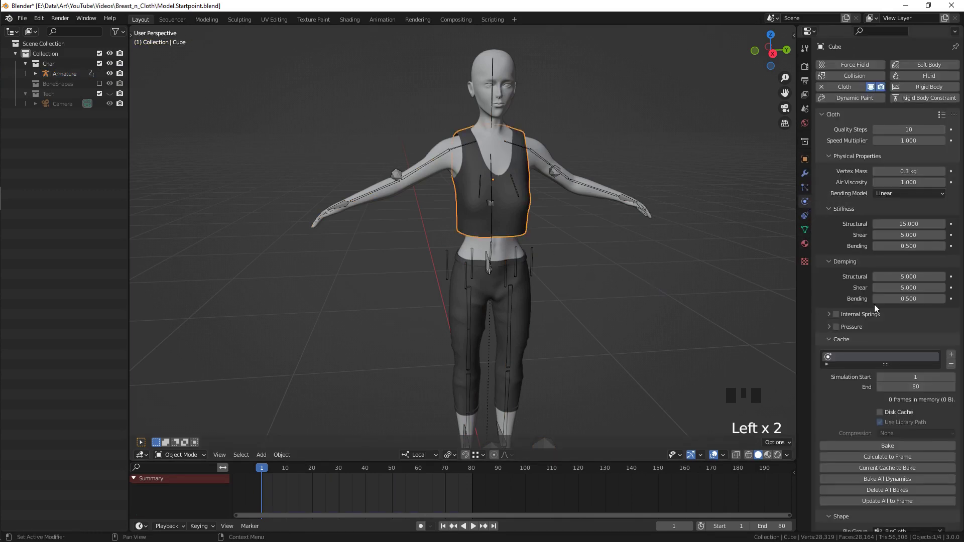
{"action": "left_click", "coordinate": [859, 447]}
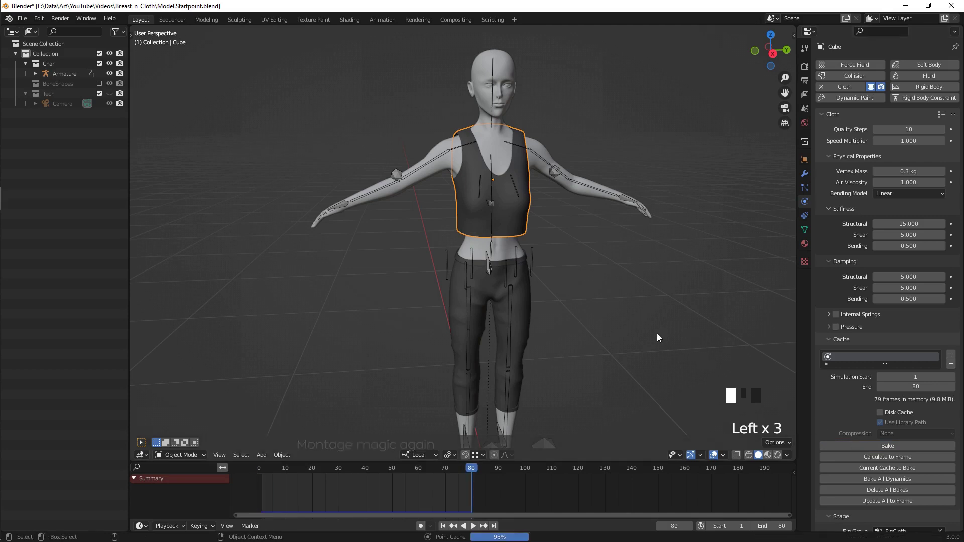
{"action": "key", "text": "alt+a"}
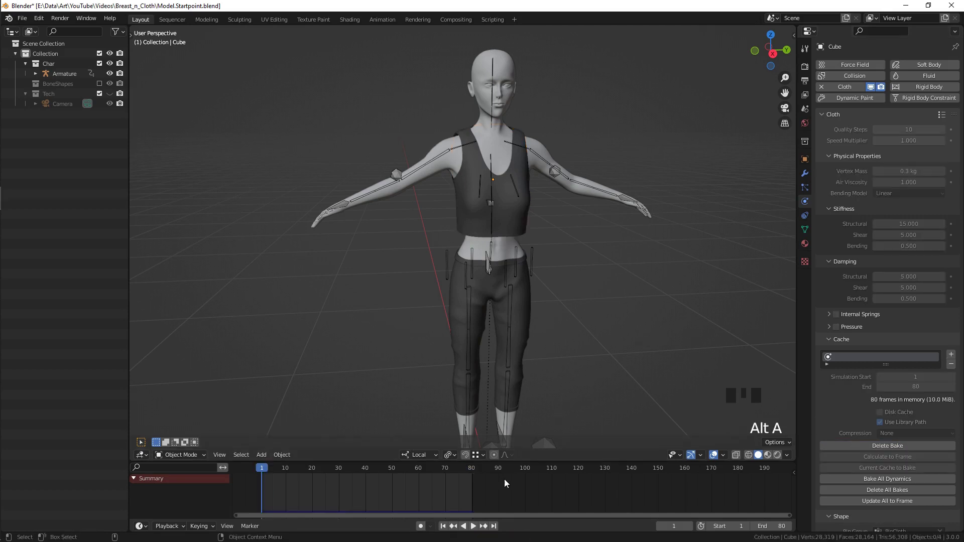
Step: Play the animation with the bones hidden to examine how the tank top moves over the body
{"action": "left_click", "coordinate": [472, 525]}
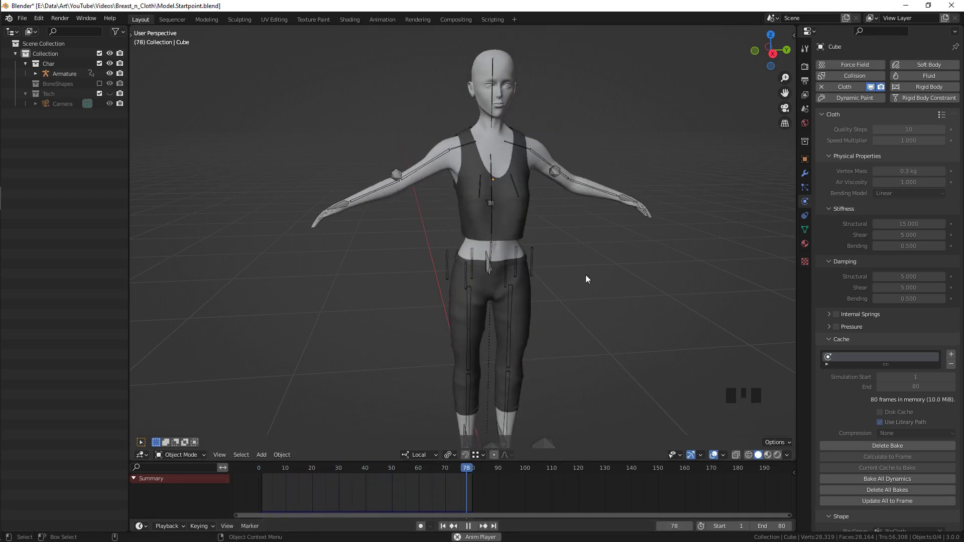
{"action": "key", "text": "q"}
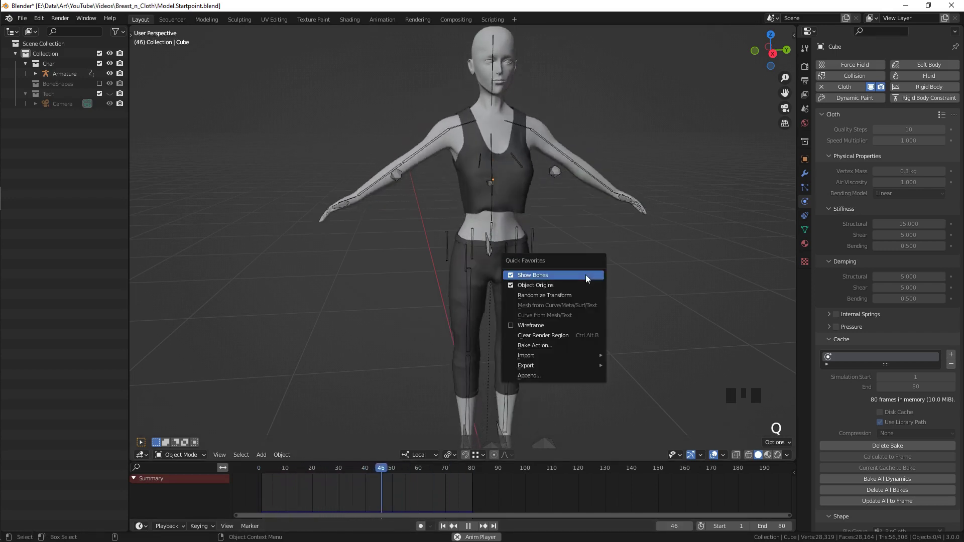
{"action": "left_click", "coordinate": [586, 275]}
{"action": "key", "text": "shift+space"}
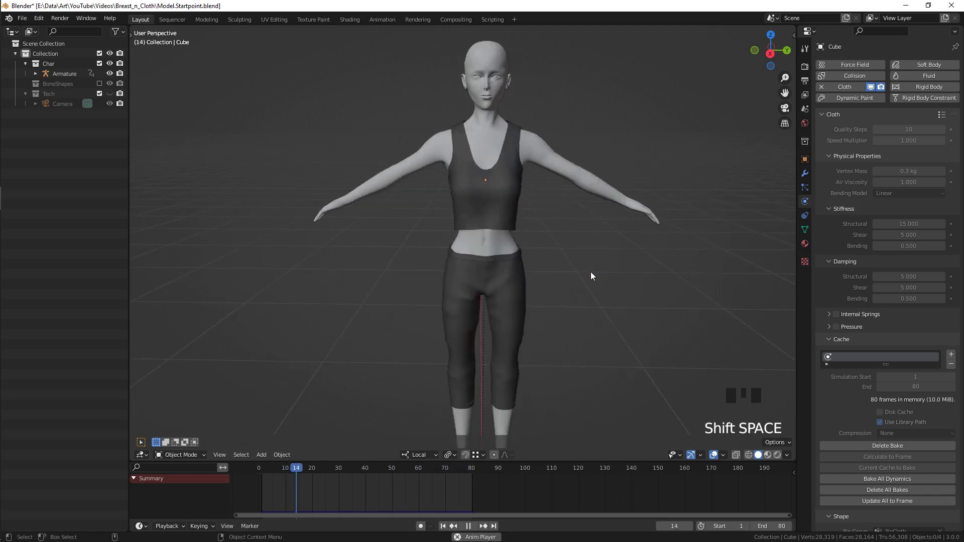